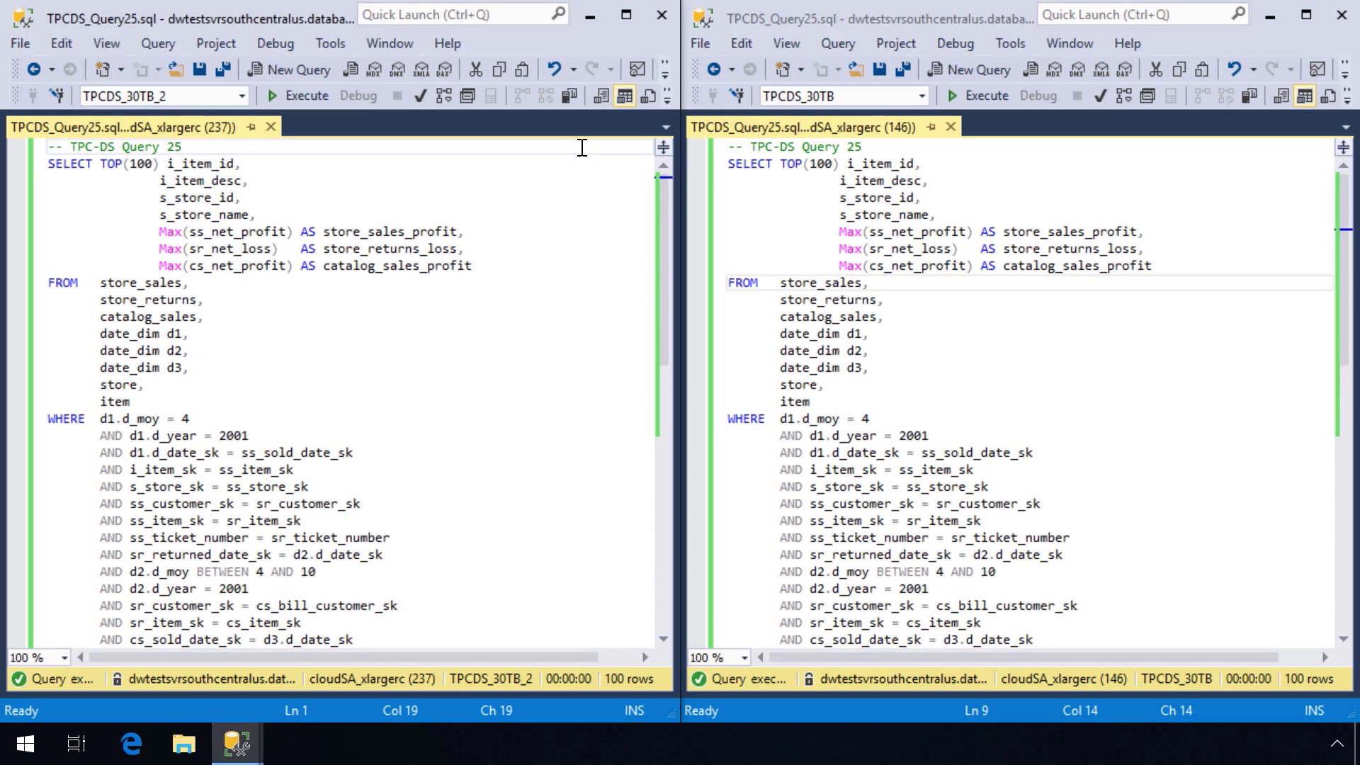
- Execute TPC-DS Query 25 on TPCDS_30TB_2 and then on TPCDS_30TB
key(F5)
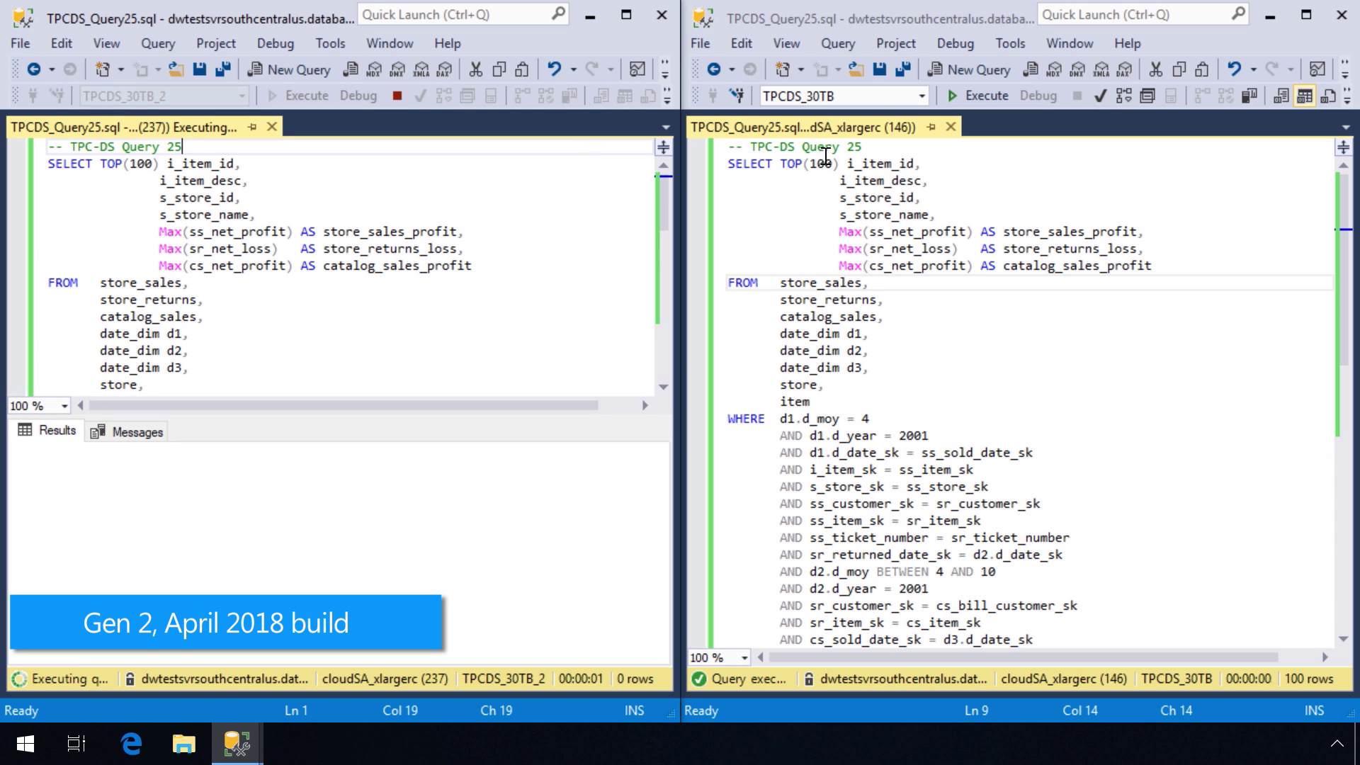
key(F5)
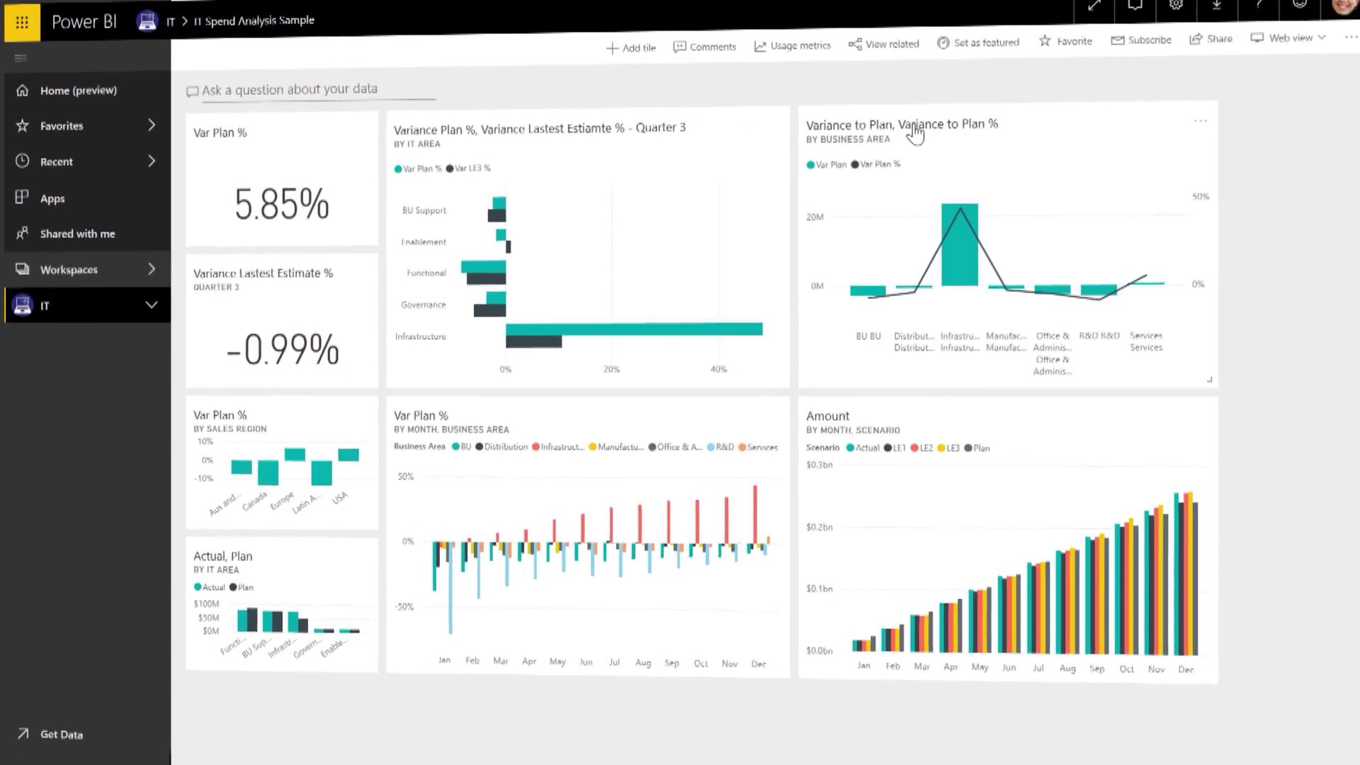
- Open the IT Spend Analysis report from the Variance to Plan tile and go to YTD Spend by Cost Elements
click(989, 157)
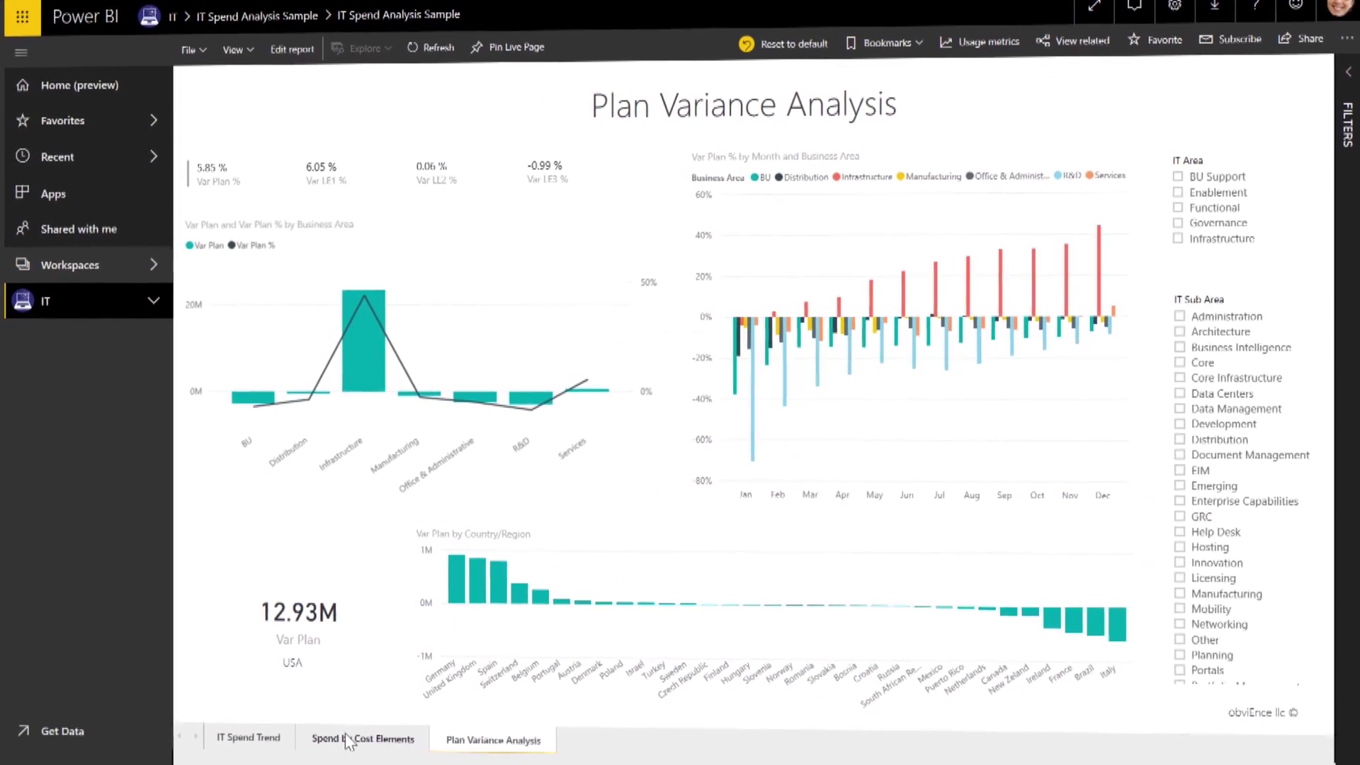
click(351, 741)
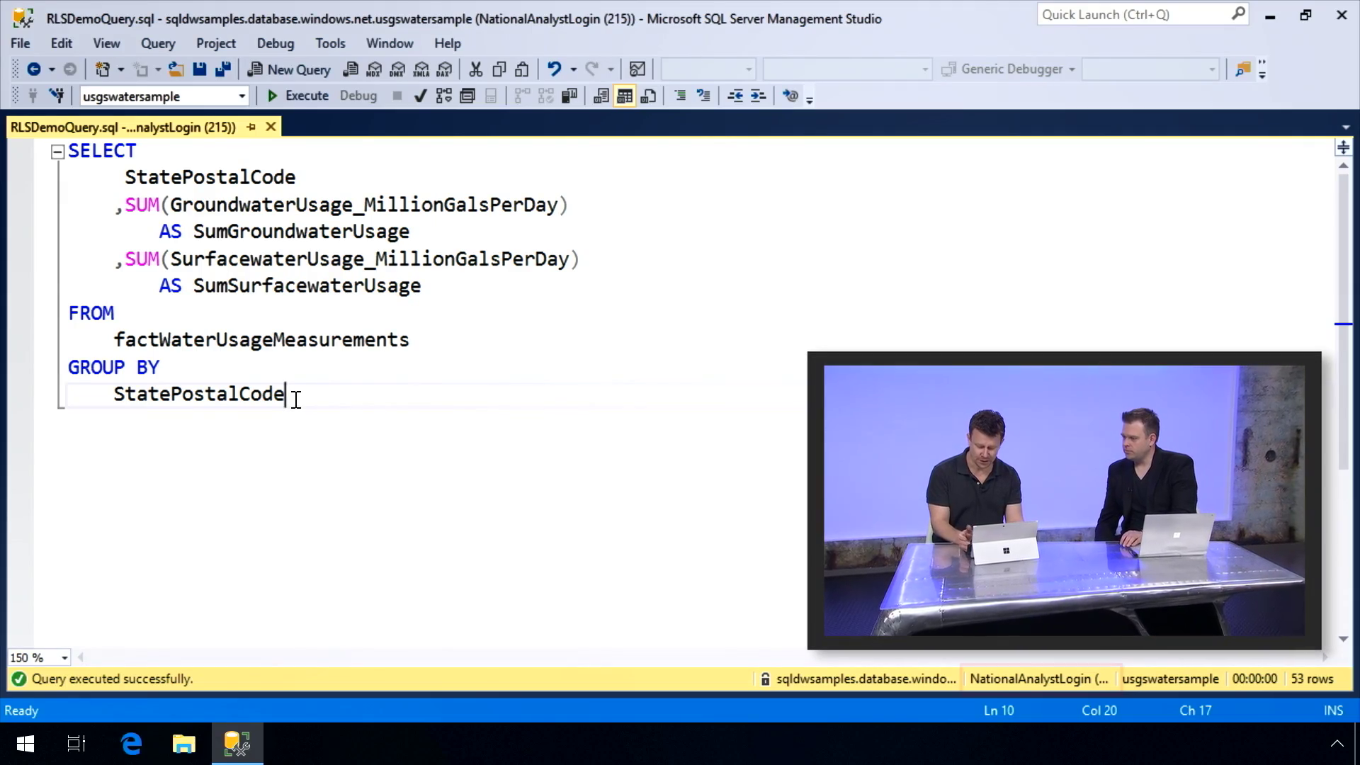
- Execute the state water usage totals query as the national analyst
key(F5)
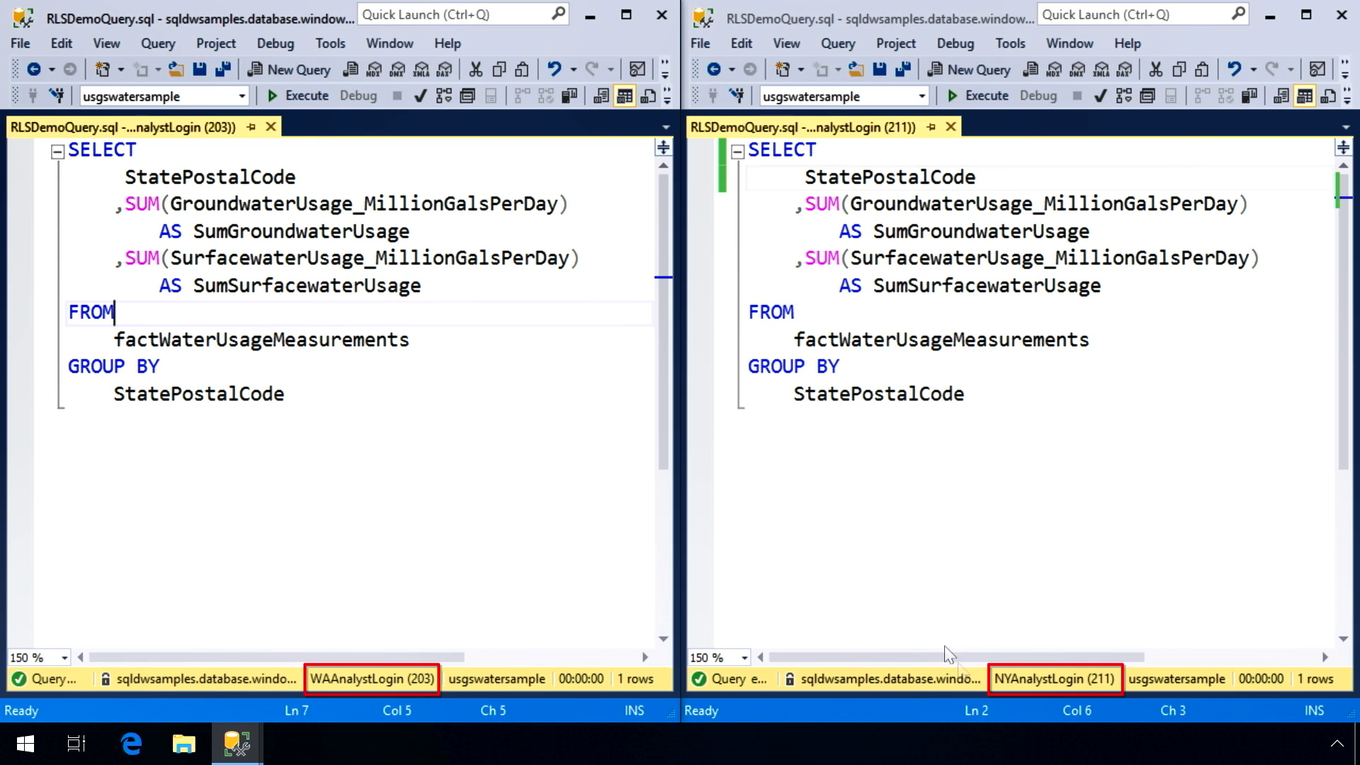
- Execute the water usage query as WAAnalystLogin, then as NYAnalystLogin
key(F5)
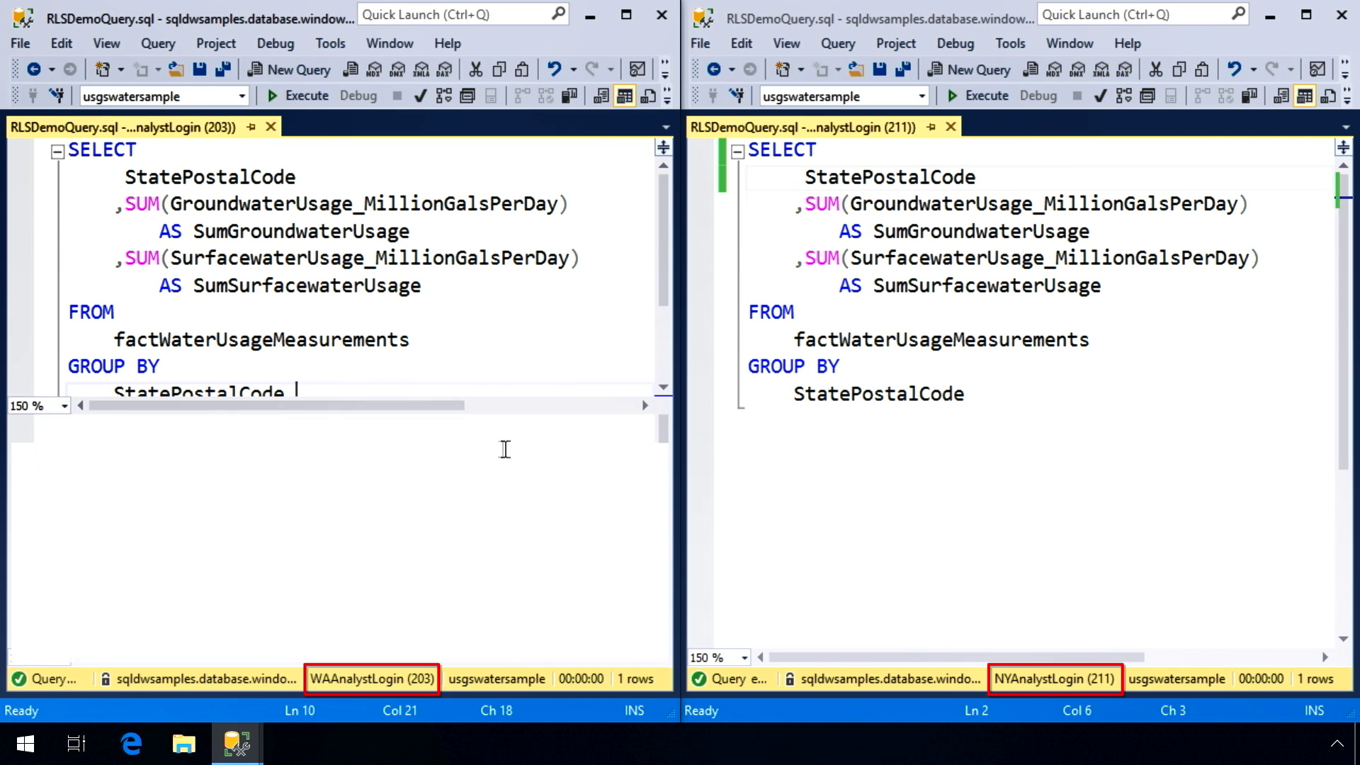
key(F5)
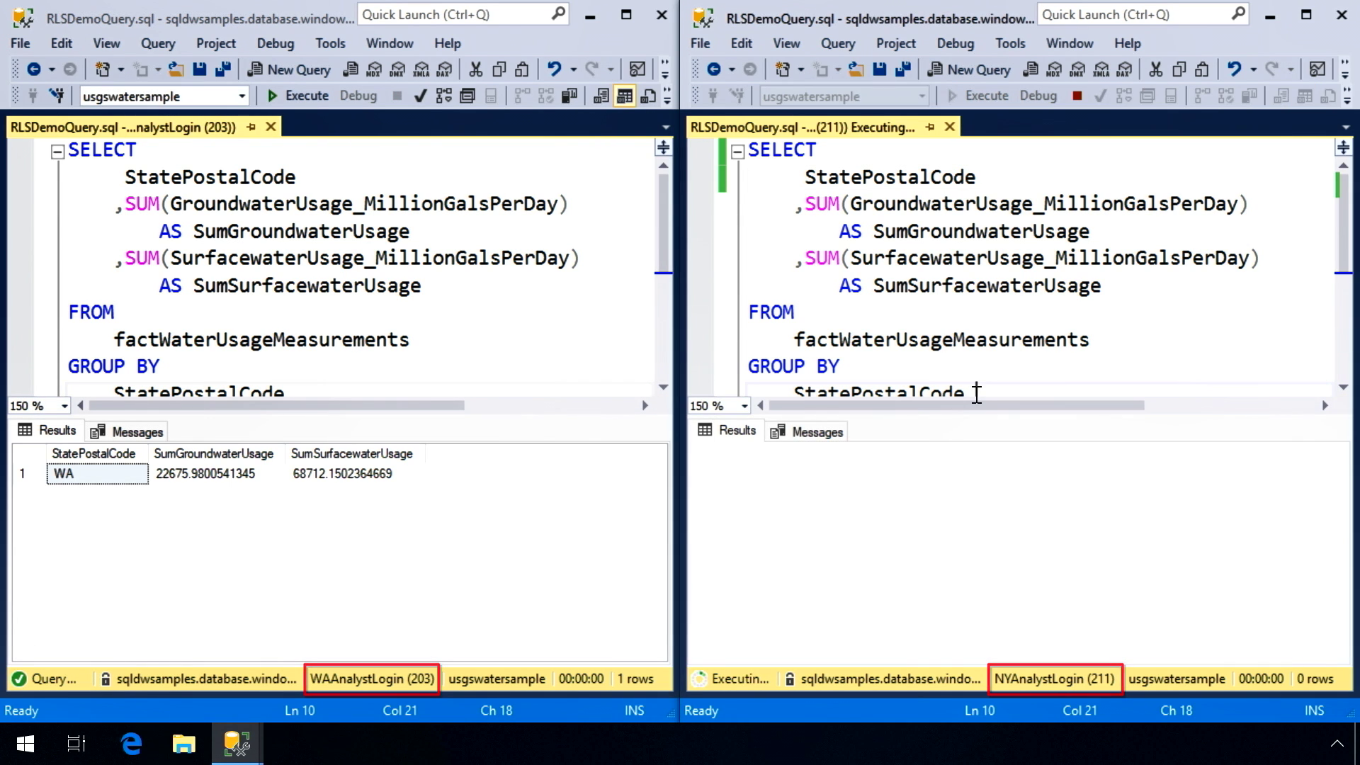
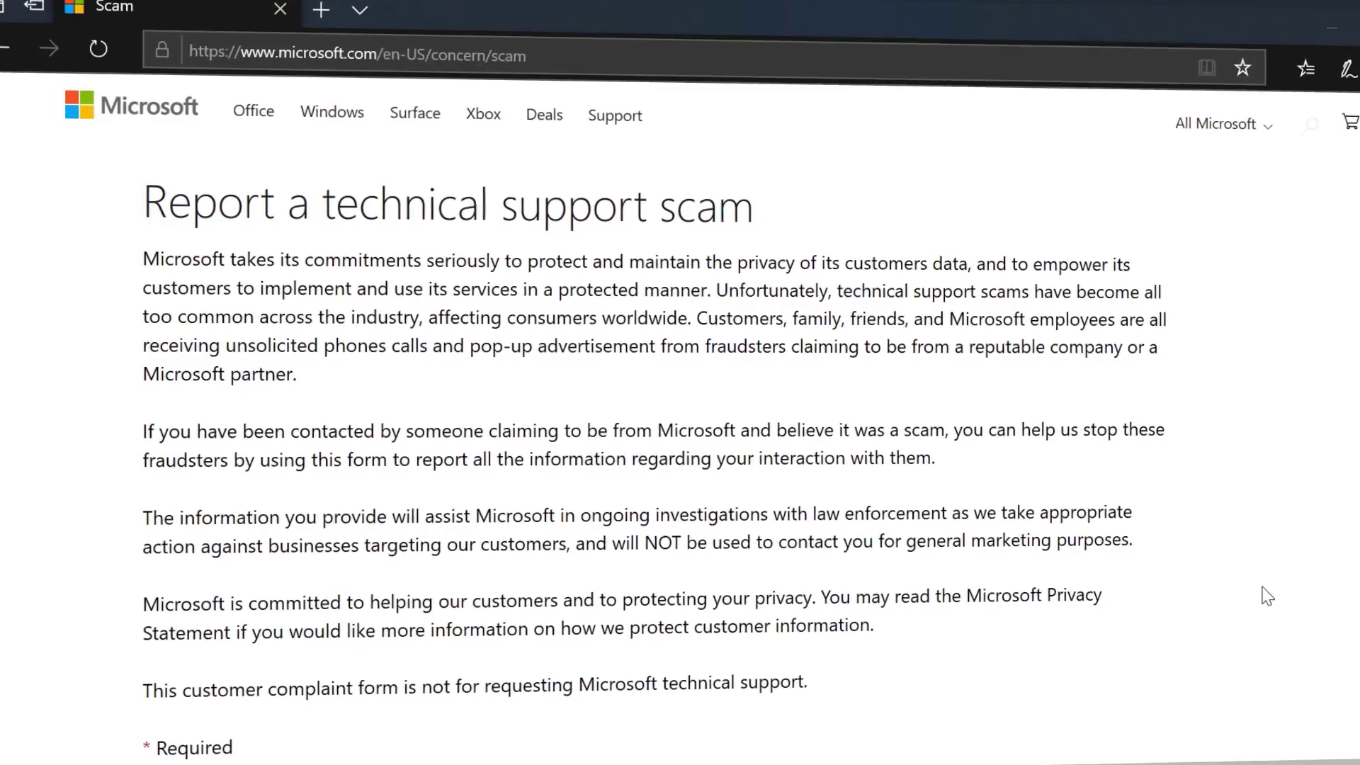
scroll(1264, 594, down, 3)
scroll(1262, 591, down, 2)
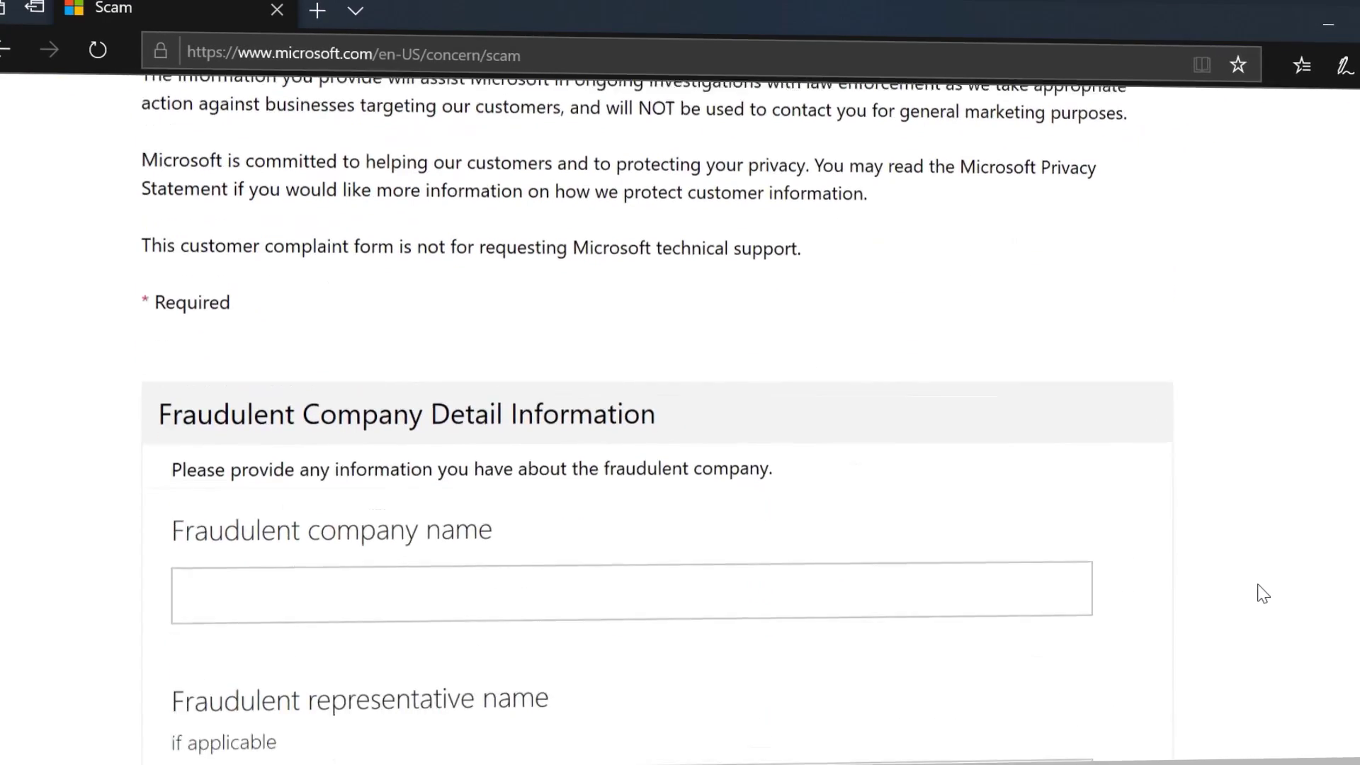
scroll(1259, 592, down, 2)
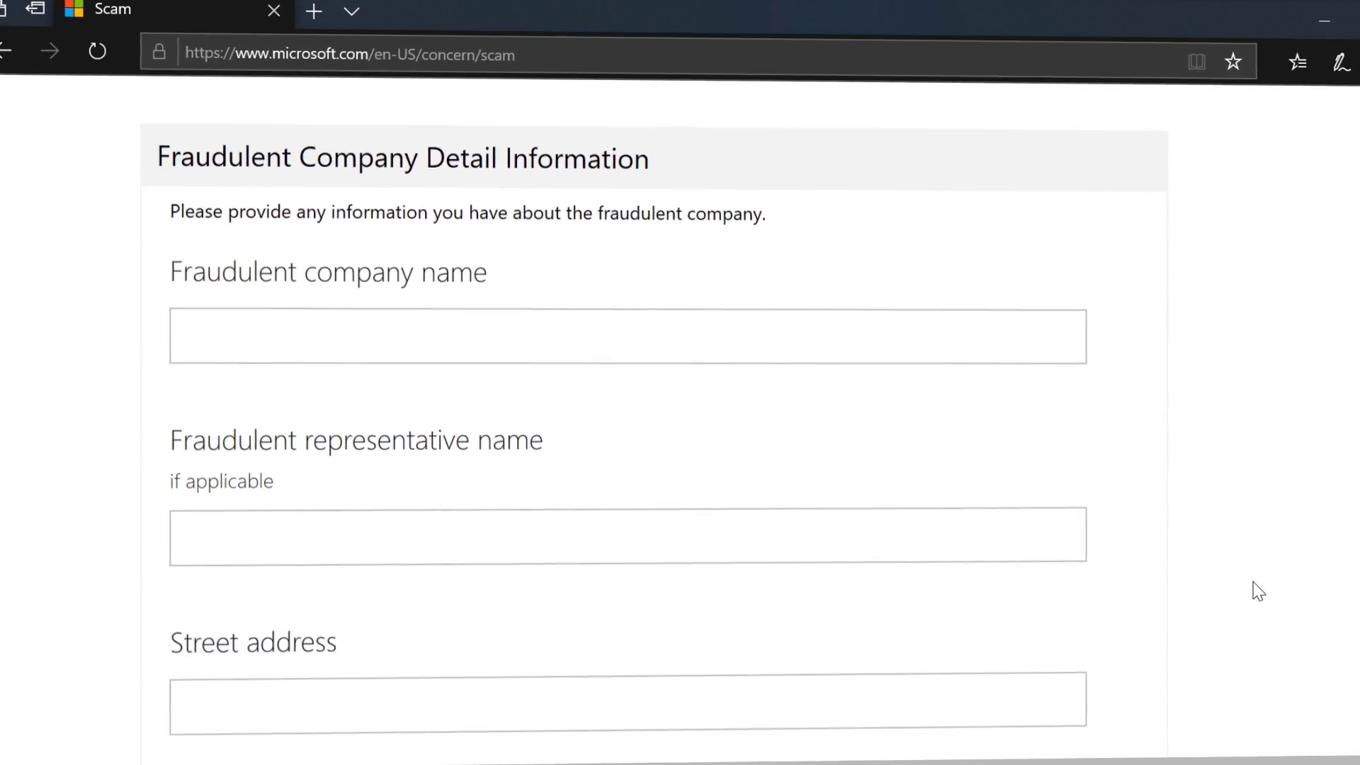
scroll(1255, 591, down, 2)
scroll(1253, 590, down, 2)
scroll(1254, 590, down, 1)
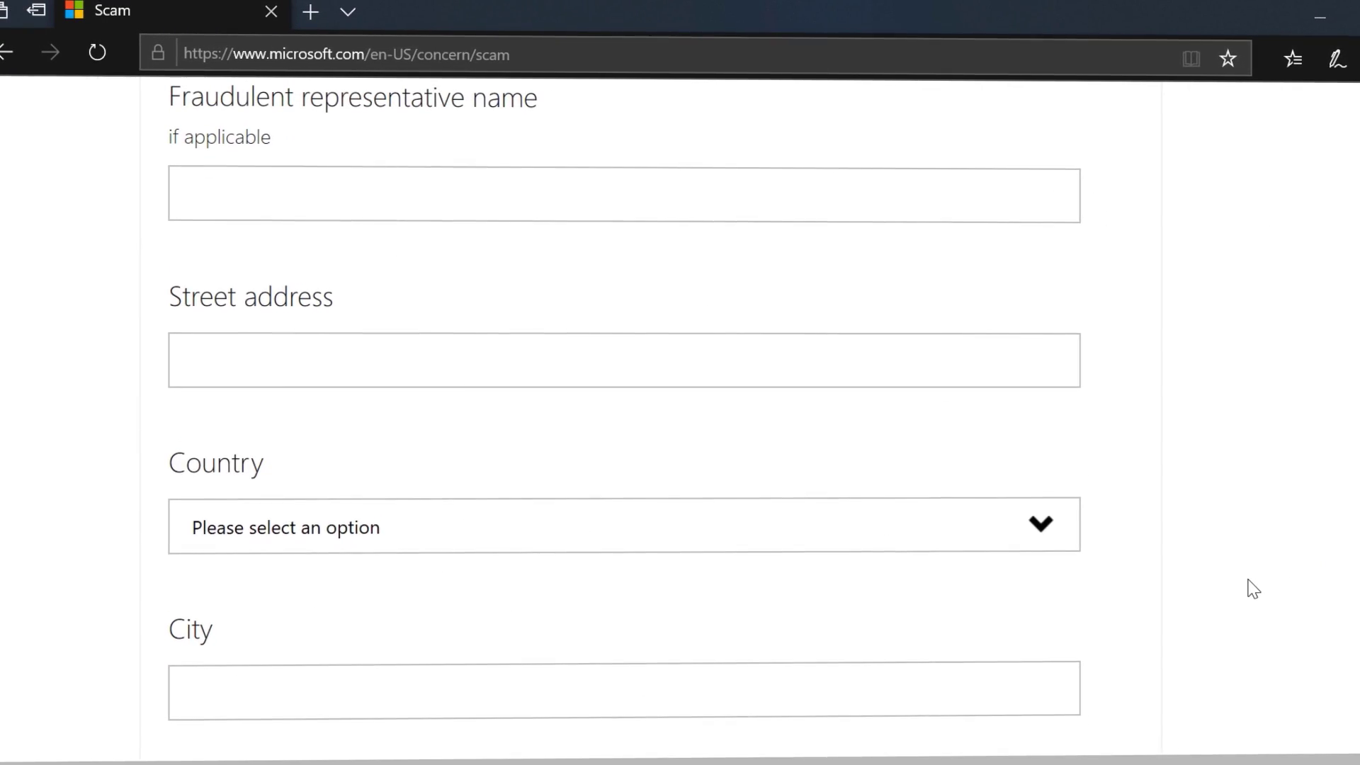
scroll(1246, 579, down, 2)
scroll(1245, 579, down, 2)
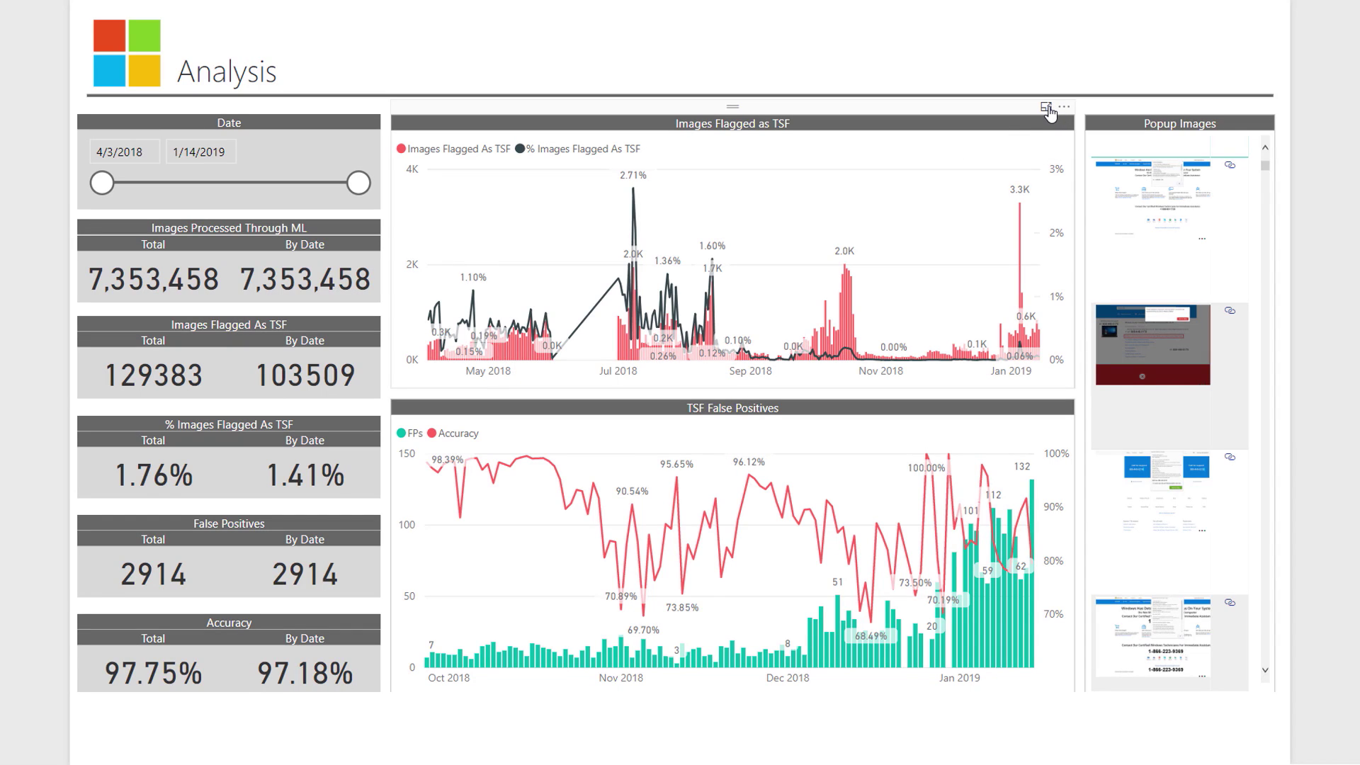
- View the Images Flagged as TSF chart in focus mode, then return to the full report
click(1047, 109)
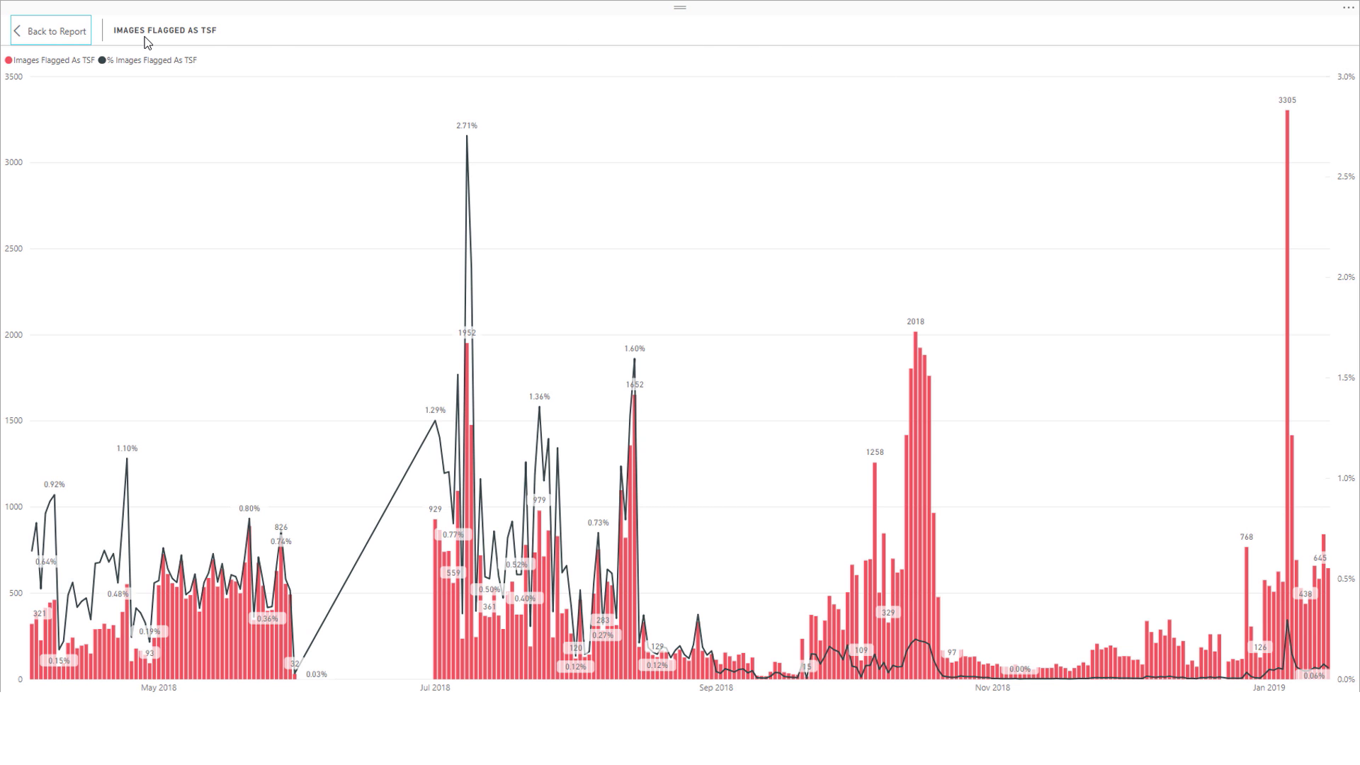
click(38, 32)
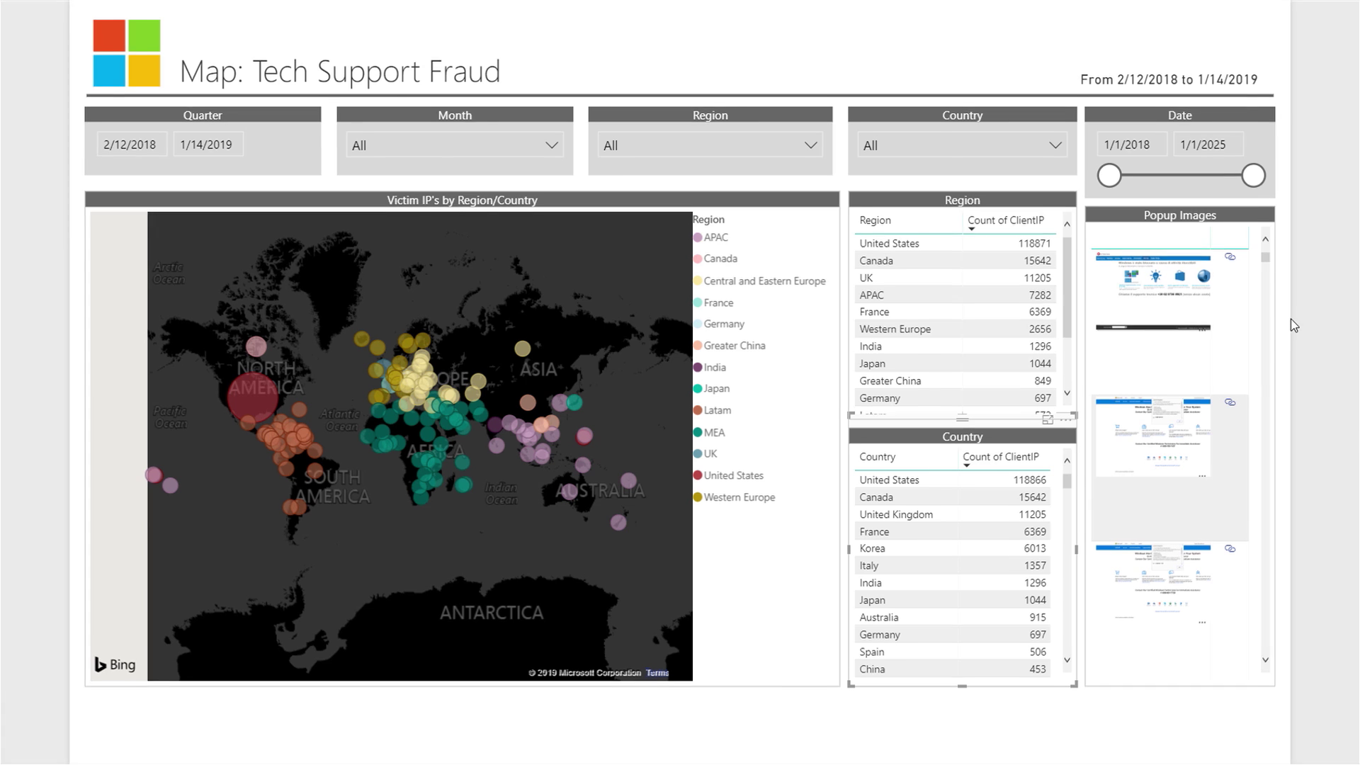
drag(1277, 264, 1279, 289)
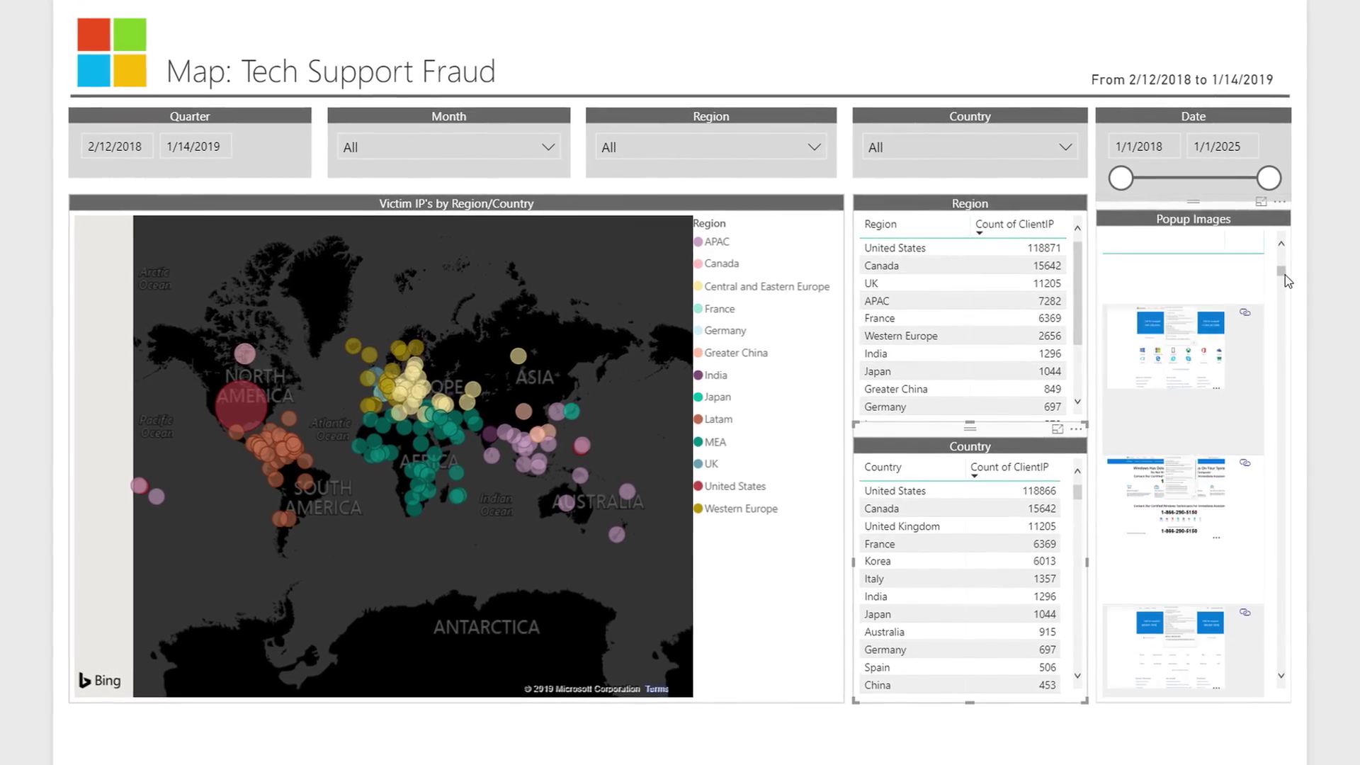